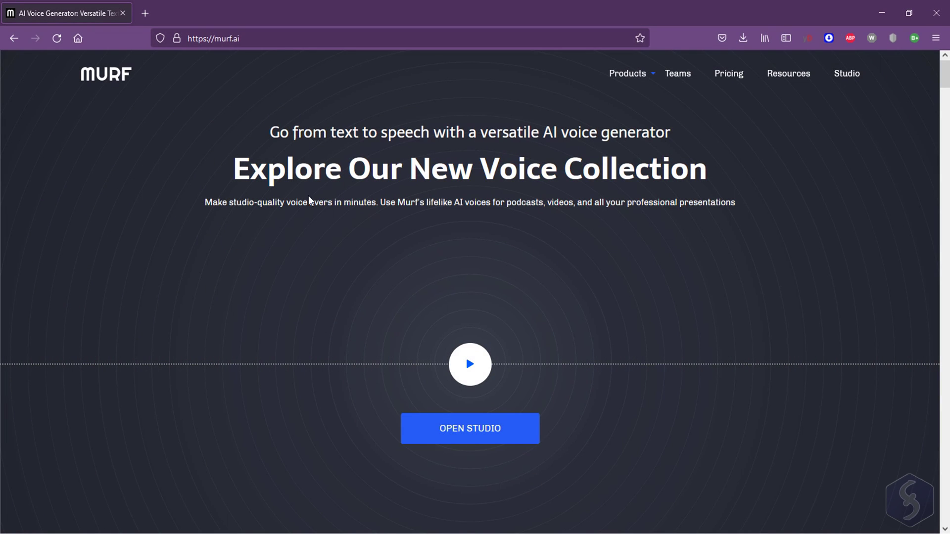
scroll(668, 218, "down", 3)
scroll(632, 218, "down", 2)
scroll(397, 225, "down", 2)
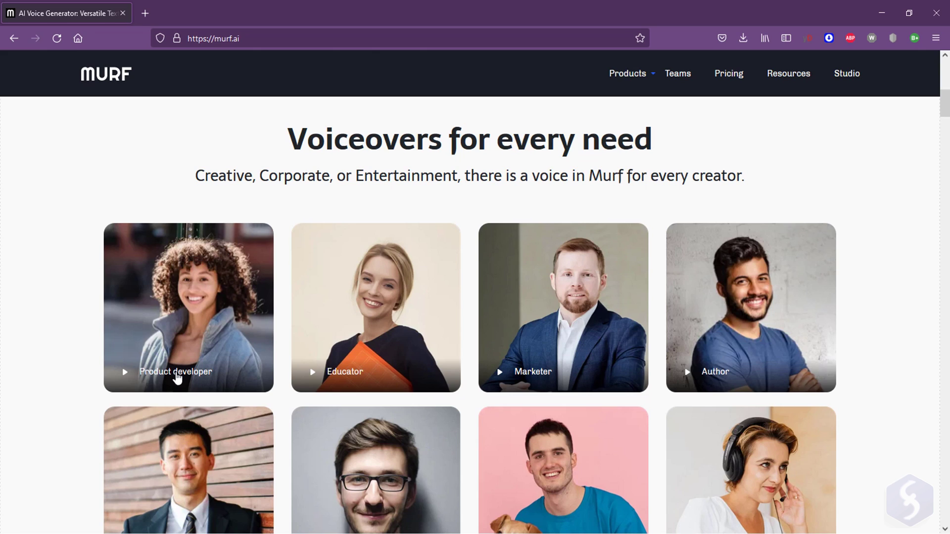
Sample the Product developer voice, then sign in with email and password to reach Studio home
left_click(175, 378)
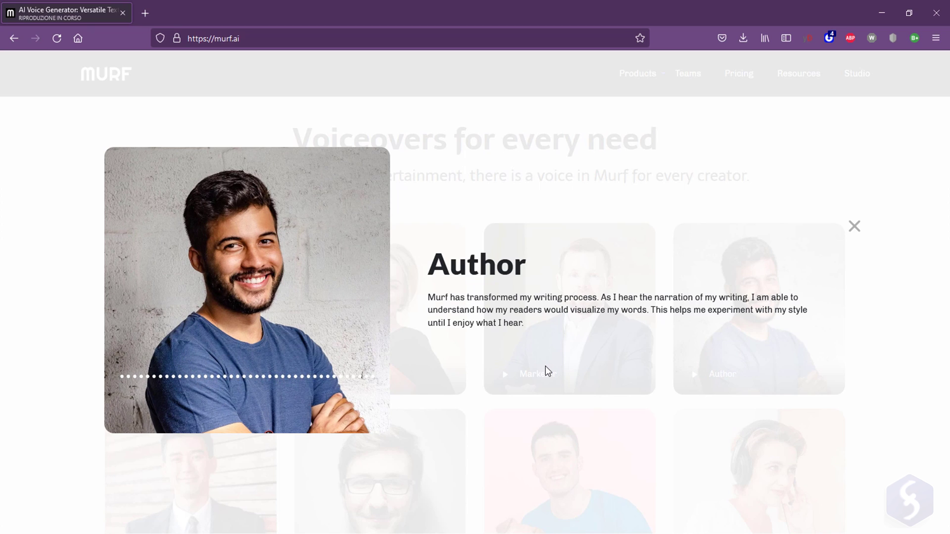
scroll(454, 247, "down", 2)
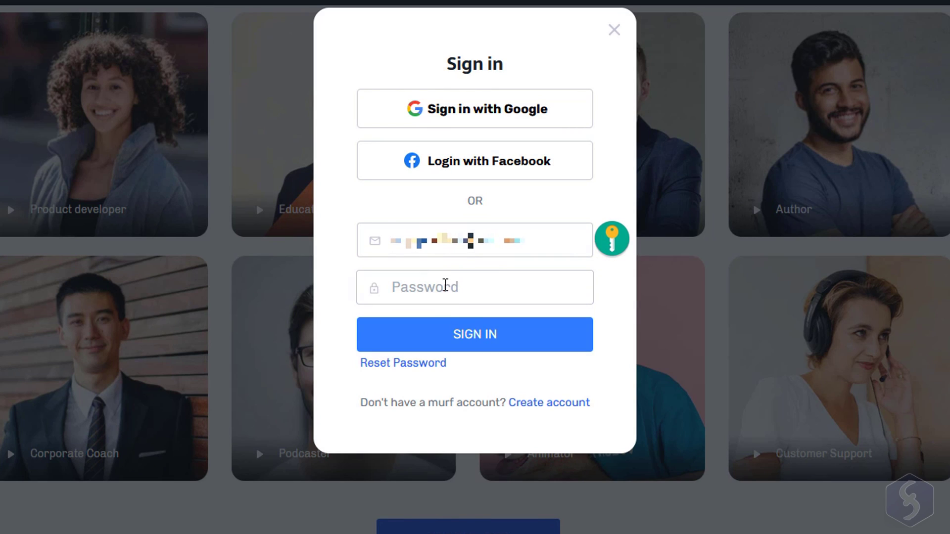
left_click(445, 287)
type("password")
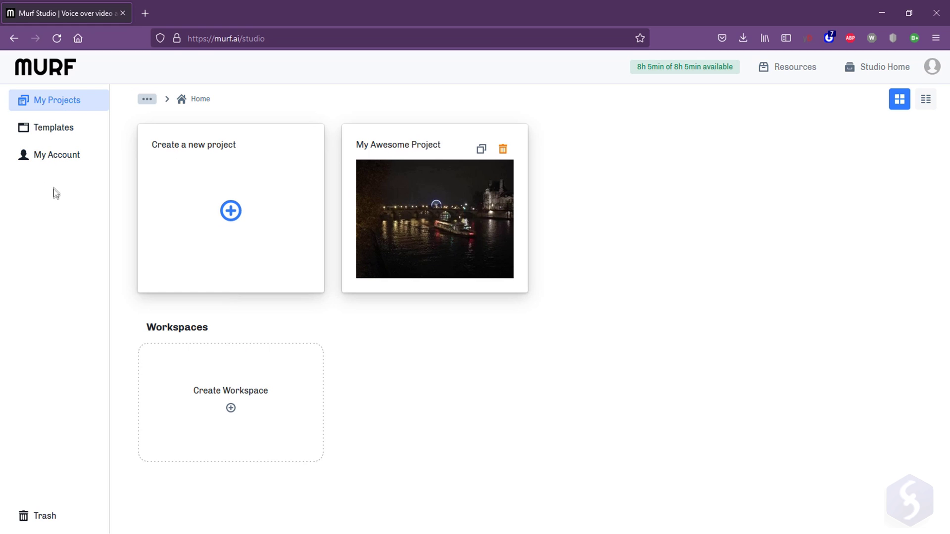
Customize the Adventure Buddy Promo template into a new cloned project
left_click(47, 133)
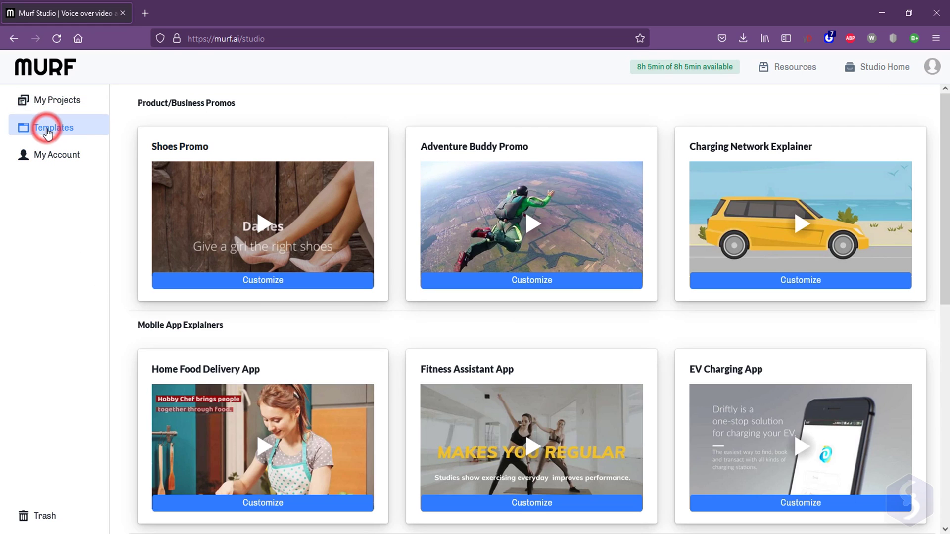
scroll(701, 271, "down", 3)
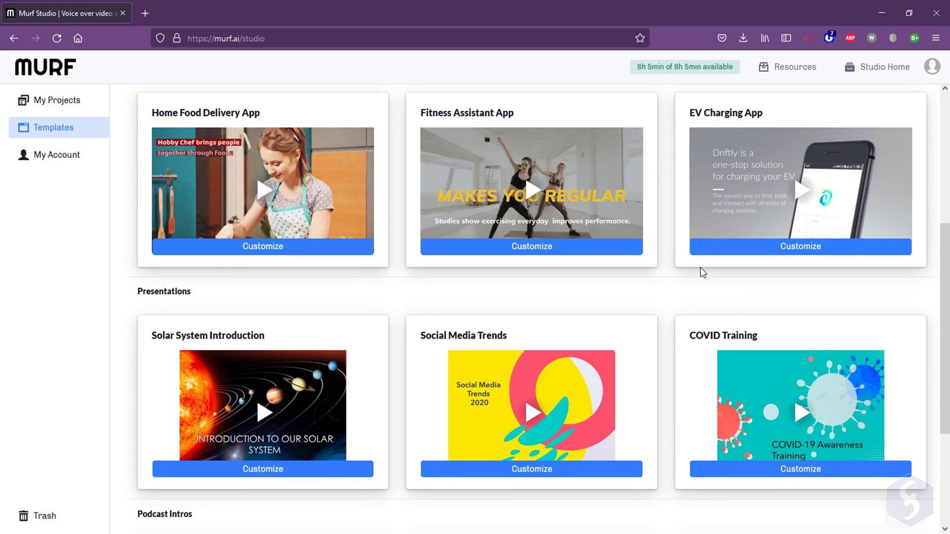
scroll(702, 270, "down", 2)
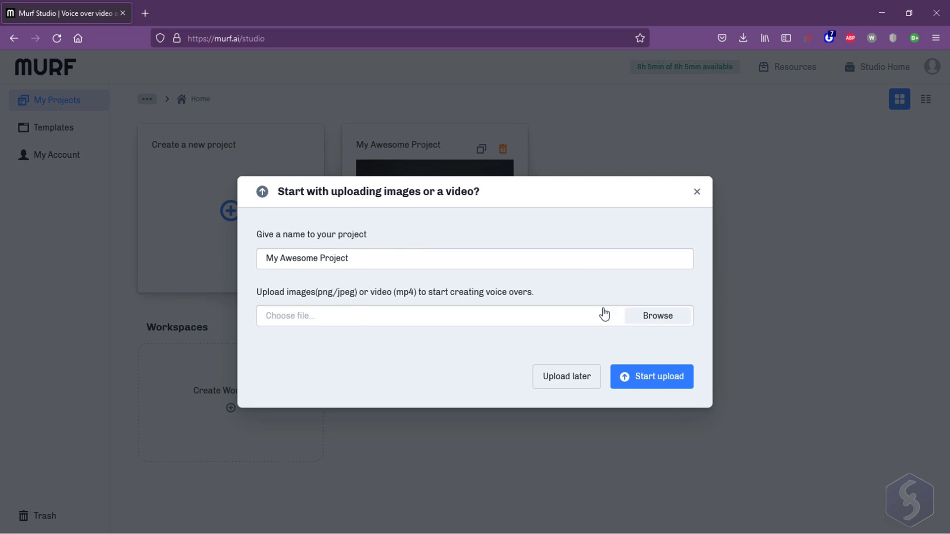
left_click(697, 192)
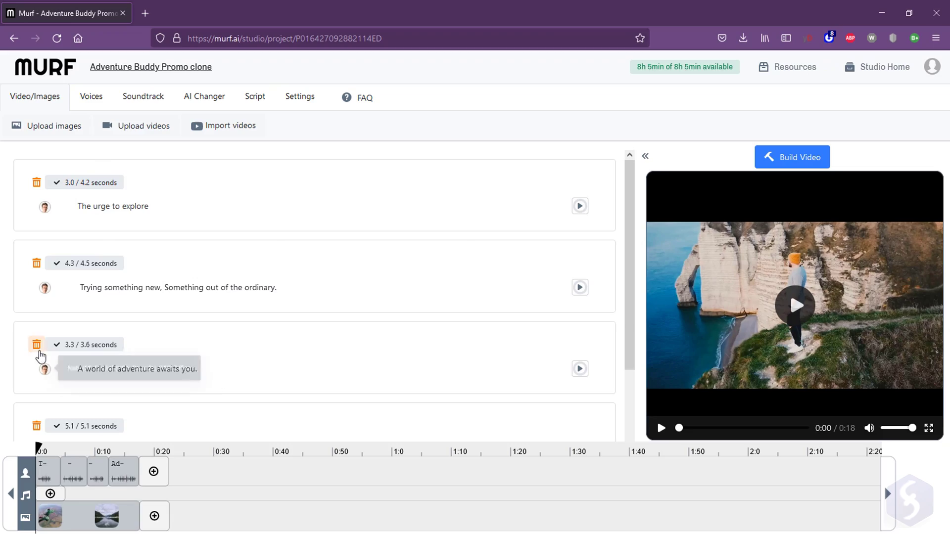
Delete the second and third voiceover text blocks, leaving only 'The urge to explore'
left_click(36, 345)
left_click(607, 311)
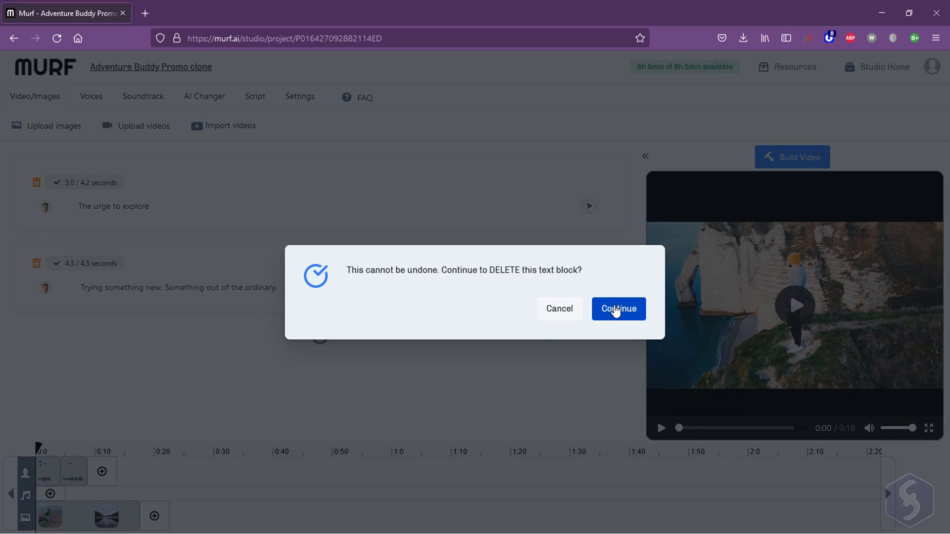
left_click(615, 310)
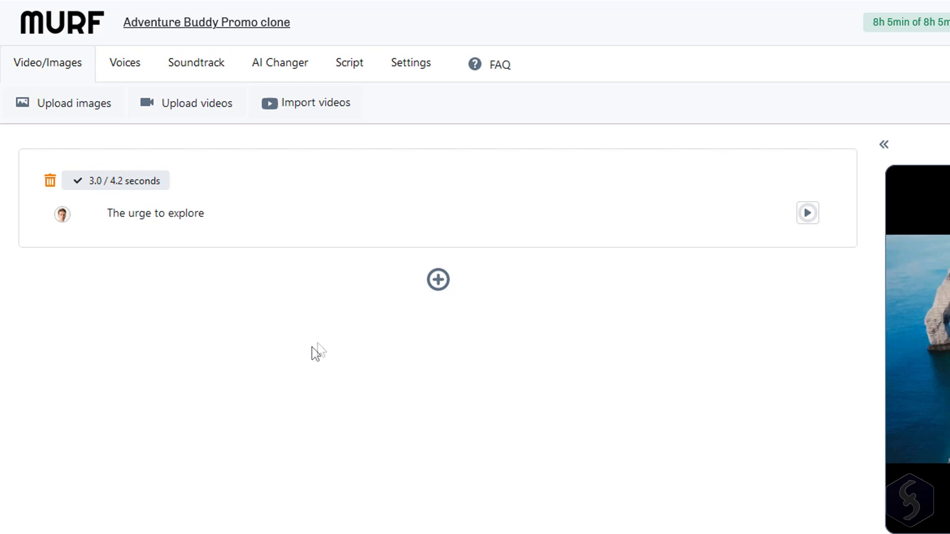
Replace the line with 'This is nature', render its voiceover and stop the preview
triple_click(200, 213)
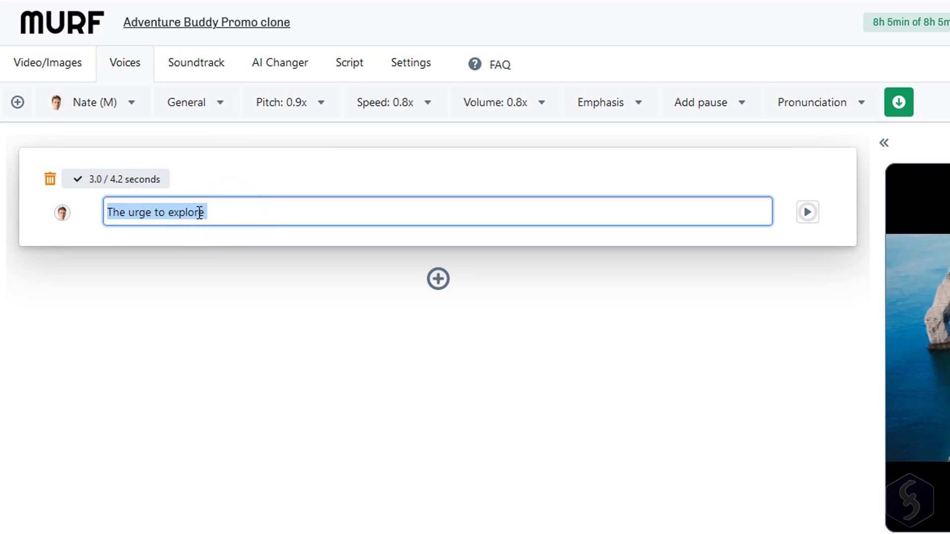
type("This is nature")
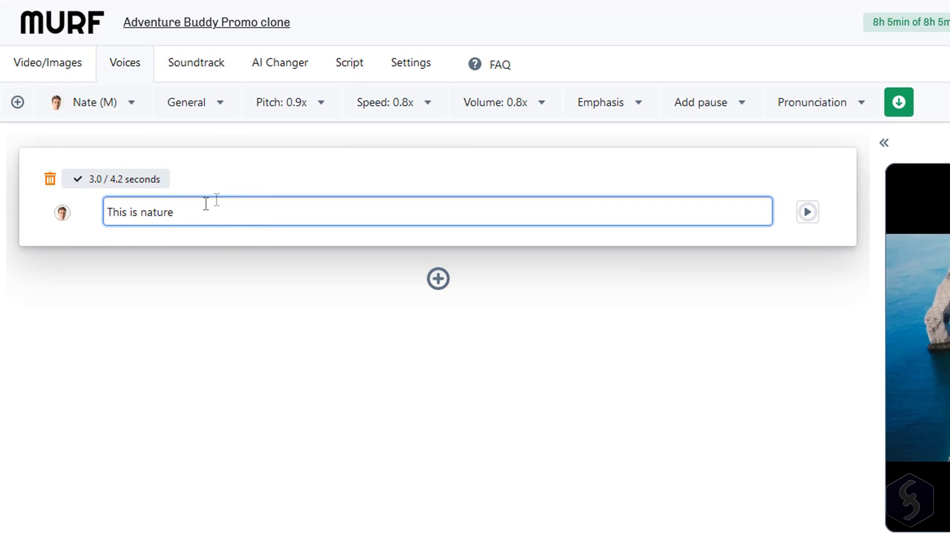
left_click(808, 217)
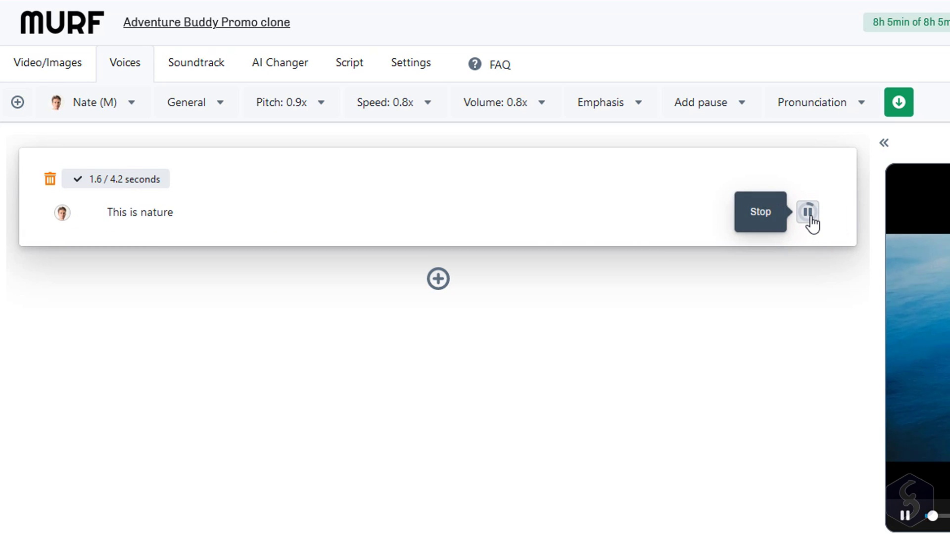
left_click(808, 214)
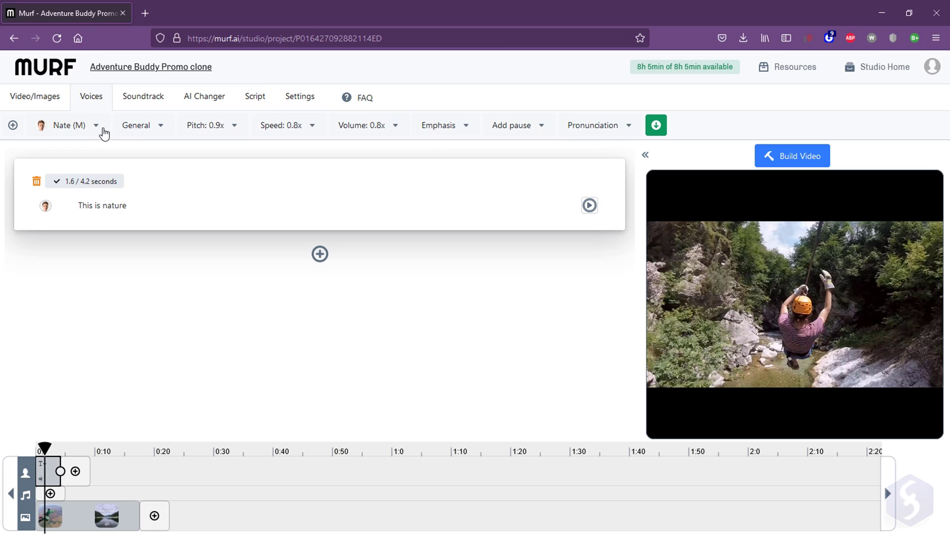
Audition Ava then pick Cathy as the female narrator and preview the line
left_click(82, 128)
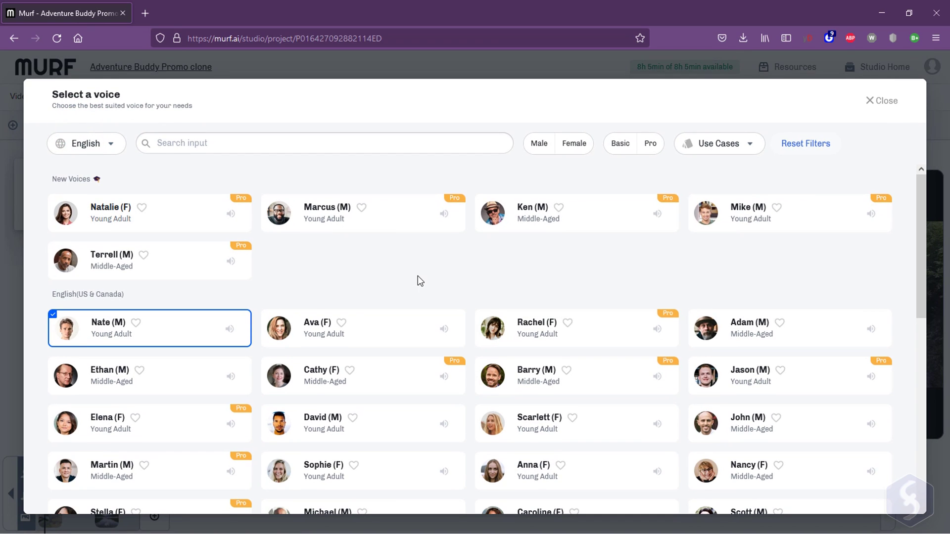
left_click(352, 332)
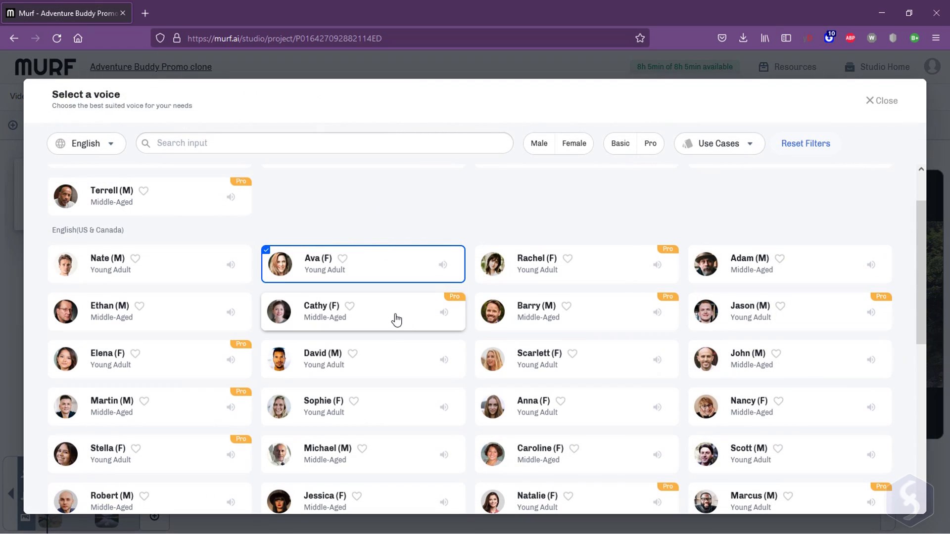
left_click(394, 318)
left_click(589, 206)
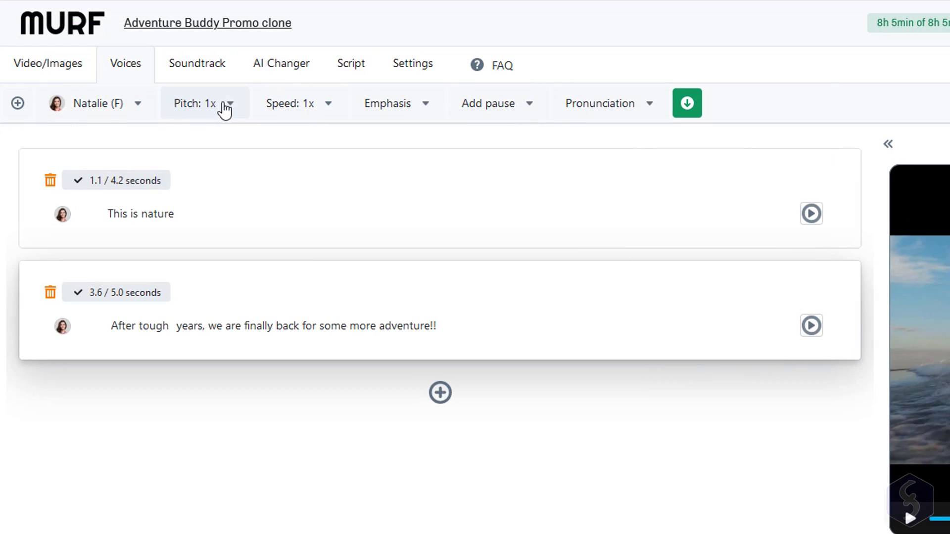
Slow the speaking speed of the line to 0.8x via the Speed slider
left_click(235, 108)
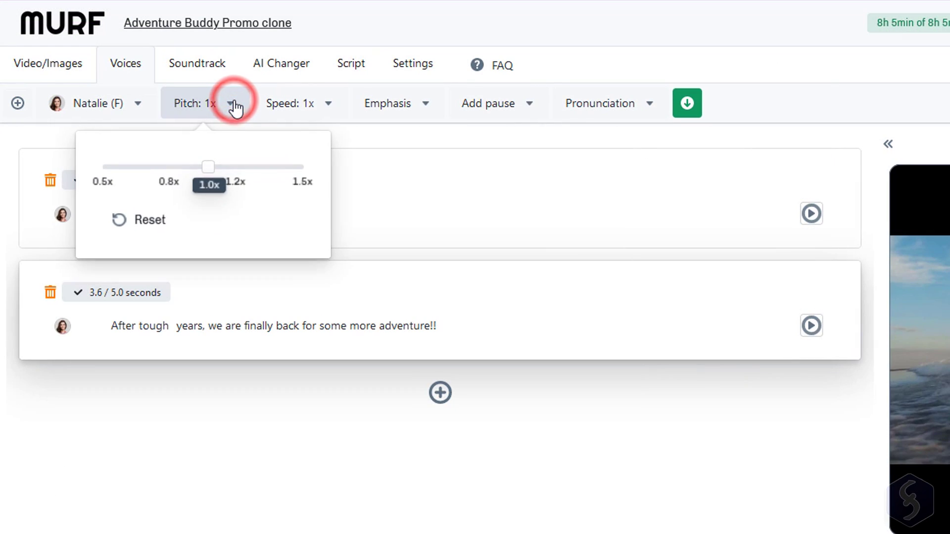
left_click(327, 108)
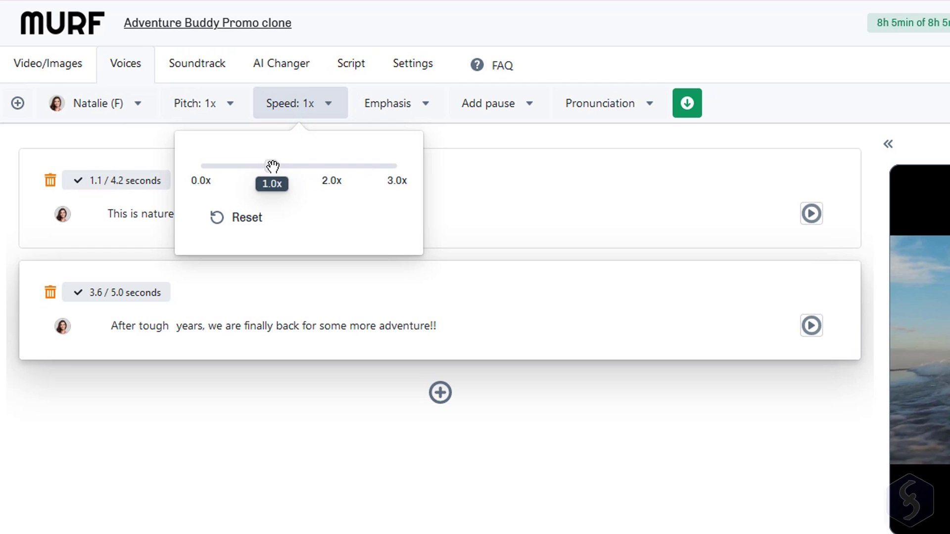
left_click_drag(273, 166, 252, 171)
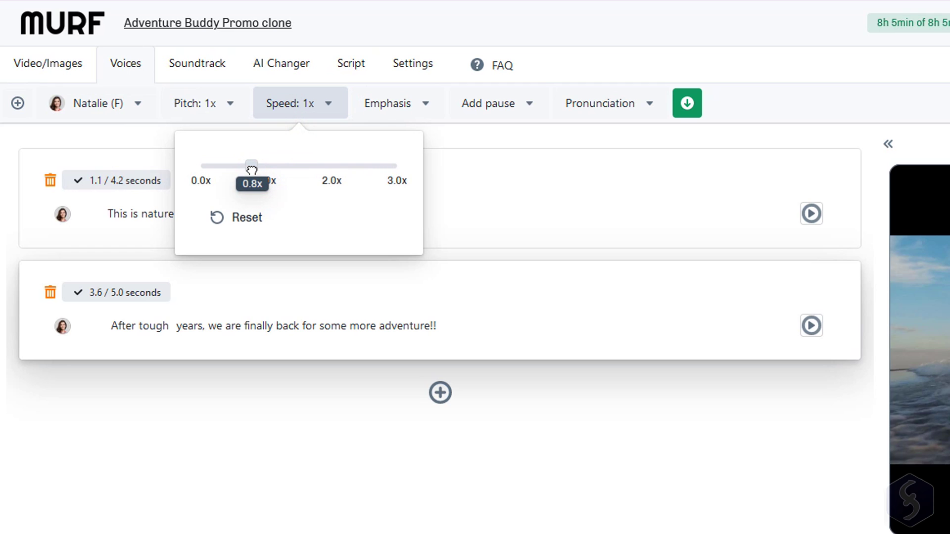
Raise emphasis around 2.2 seconds onward on the emphasis curve and preview the line
left_click(425, 104)
mouse_move(499, 287)
left_mouse_down()
mouse_move(504, 247)
mouse_move(545, 269)
left_mouse_up()
left_click(795, 474)
left_click(810, 331)
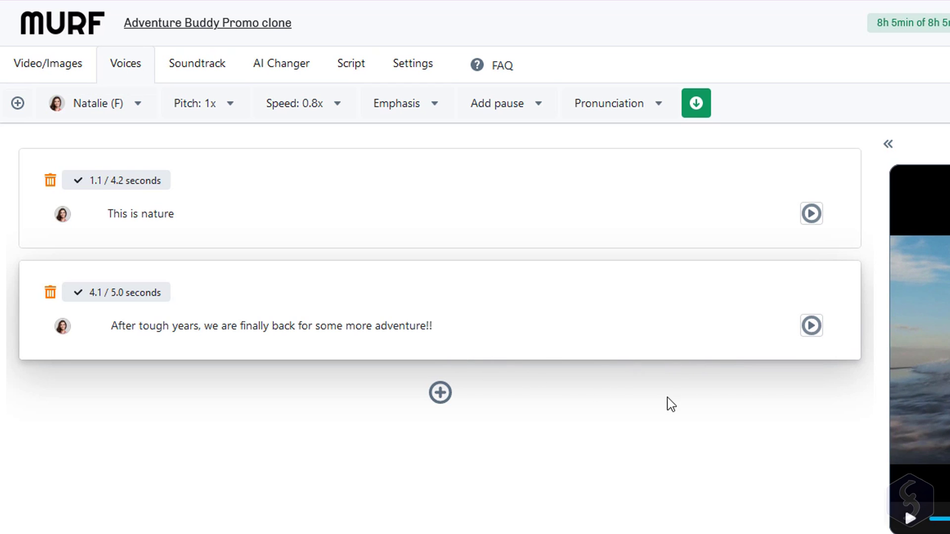
Insert a medium 0.75s pause after 'finally back' and start customizing the pronunciation of 'finally'
left_click(298, 325)
left_click(522, 107)
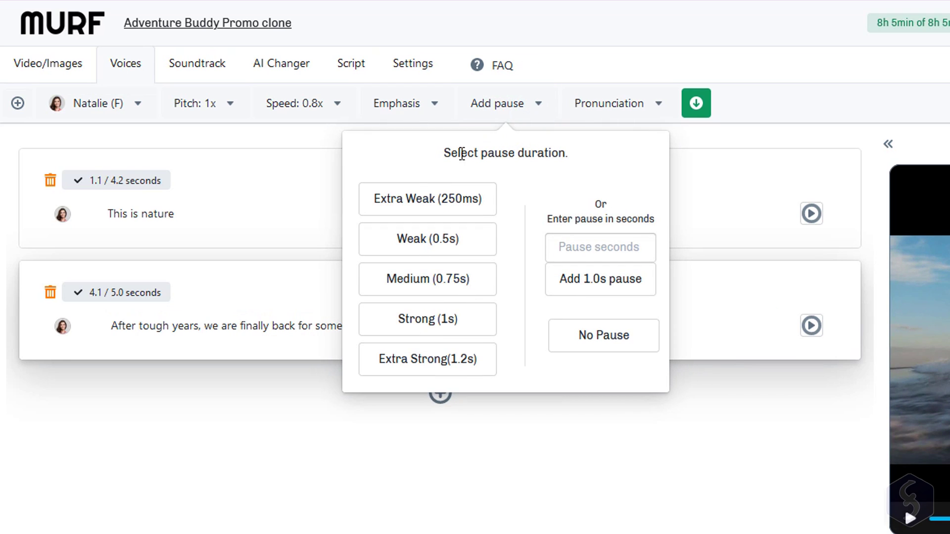
left_click(424, 281)
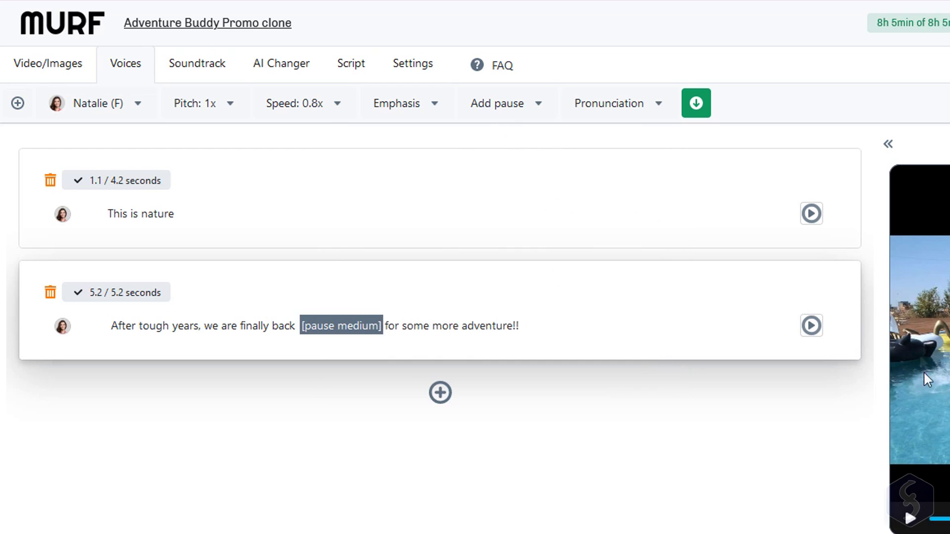
left_click(628, 107)
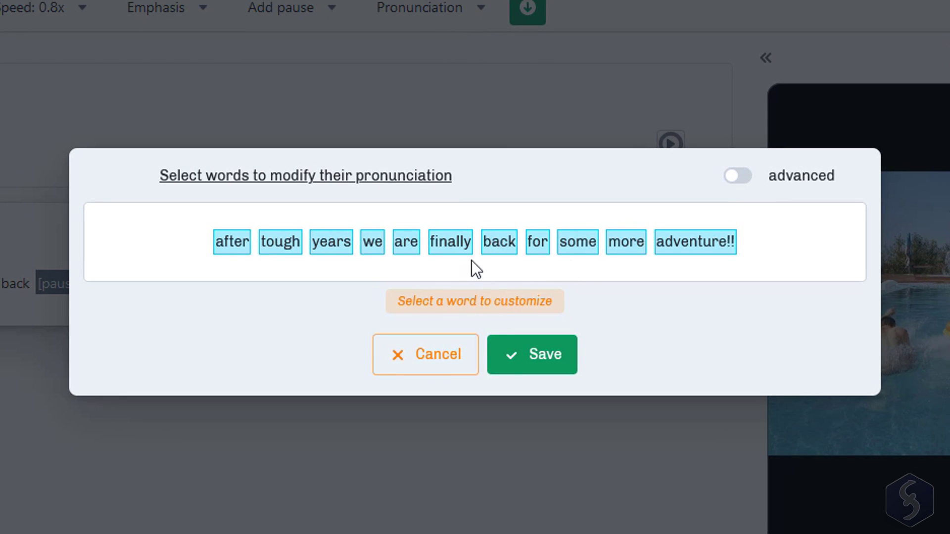
left_click(455, 243)
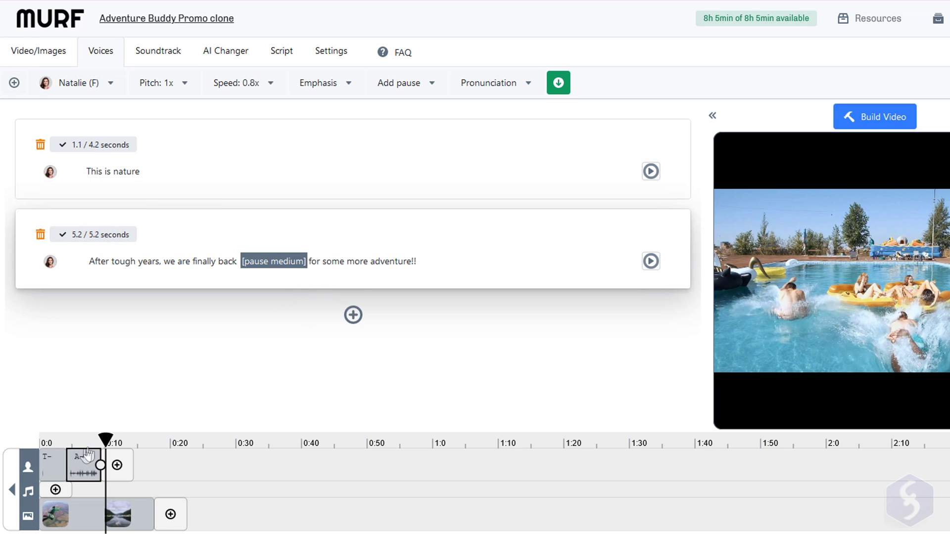
Select the 'This is nature' block and trim its timeline clip to 1.7 seconds
left_click(52, 466)
left_click_drag(66, 462, 76, 466)
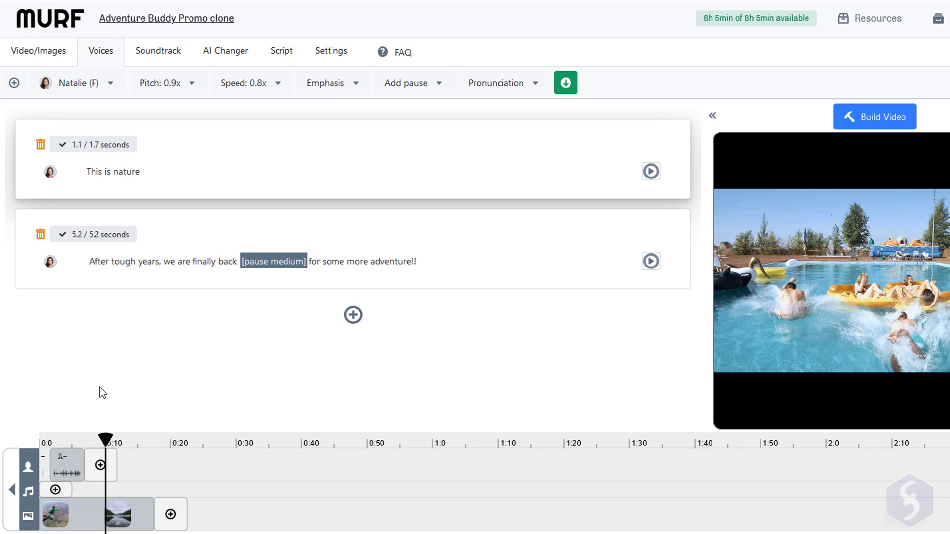
Upload the .docx script from the computer as voice blocks
left_click(283, 58)
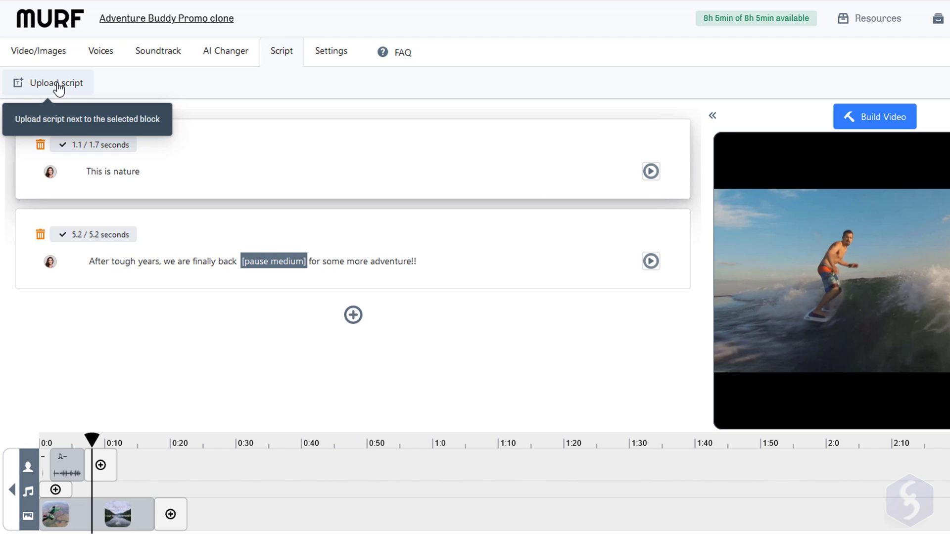
left_click(58, 89)
left_click(310, 155)
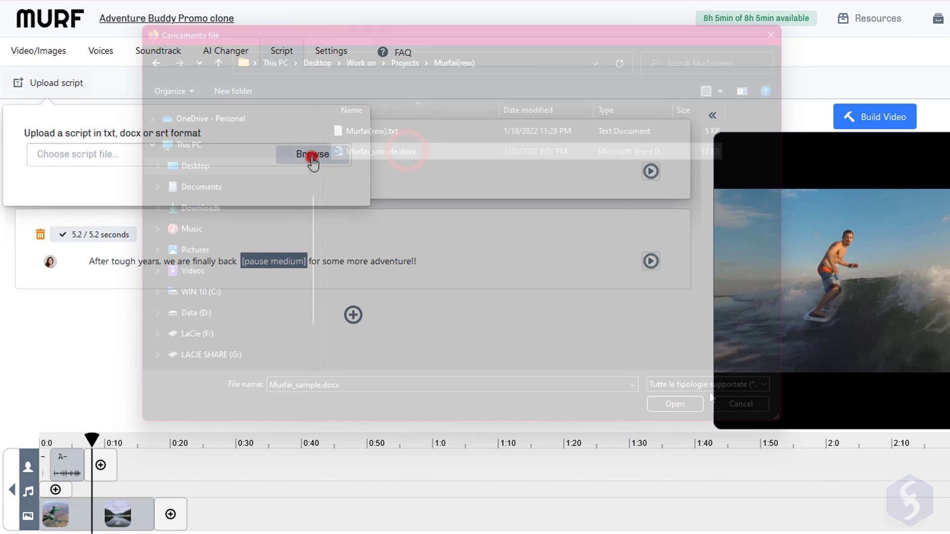
left_click(674, 402)
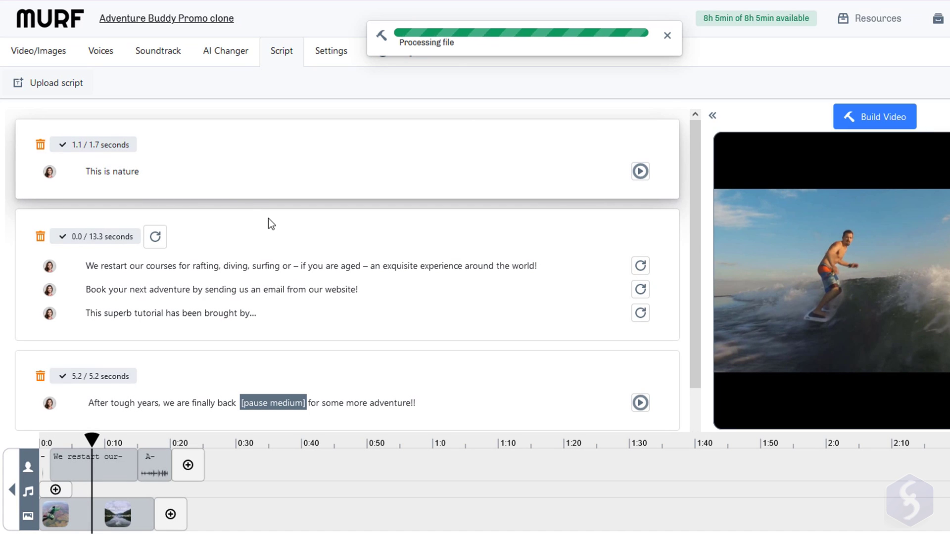
scroll(270, 232, "down", 1)
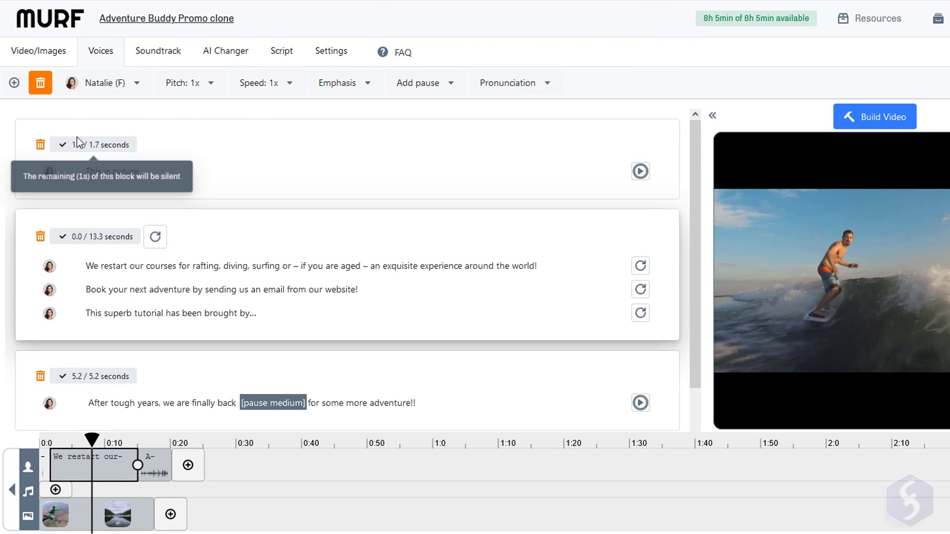
Delete the 'This is nature' block and select sentences in the remaining script block
left_click(39, 145)
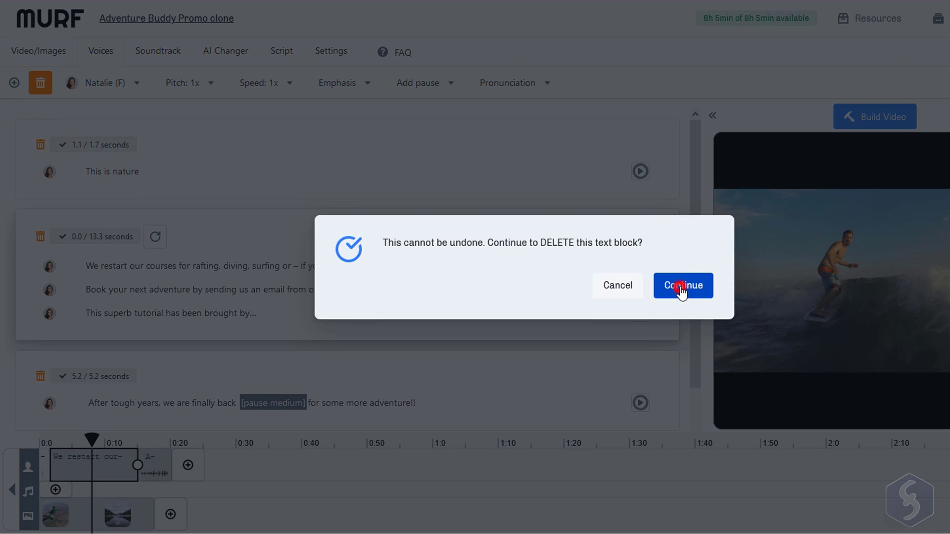
left_click(677, 290)
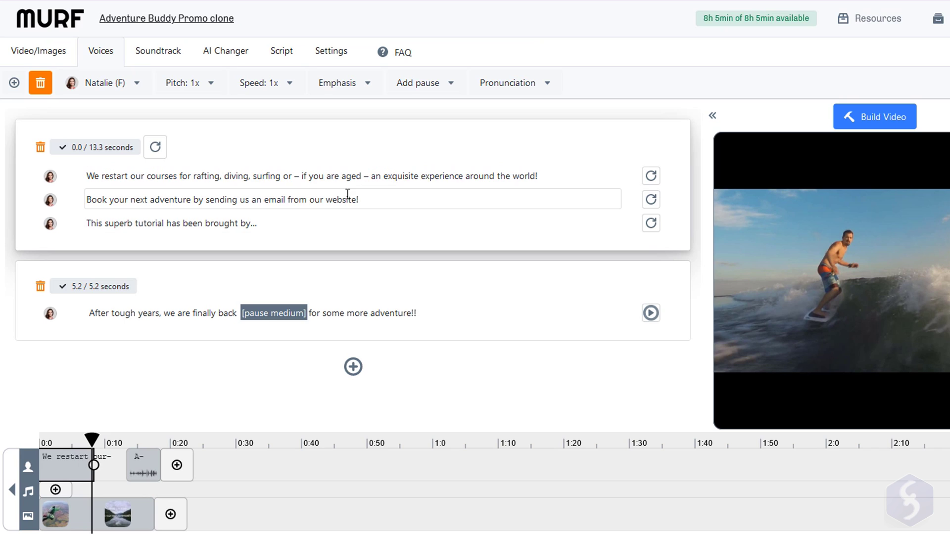
left_click(344, 197)
left_click(234, 222)
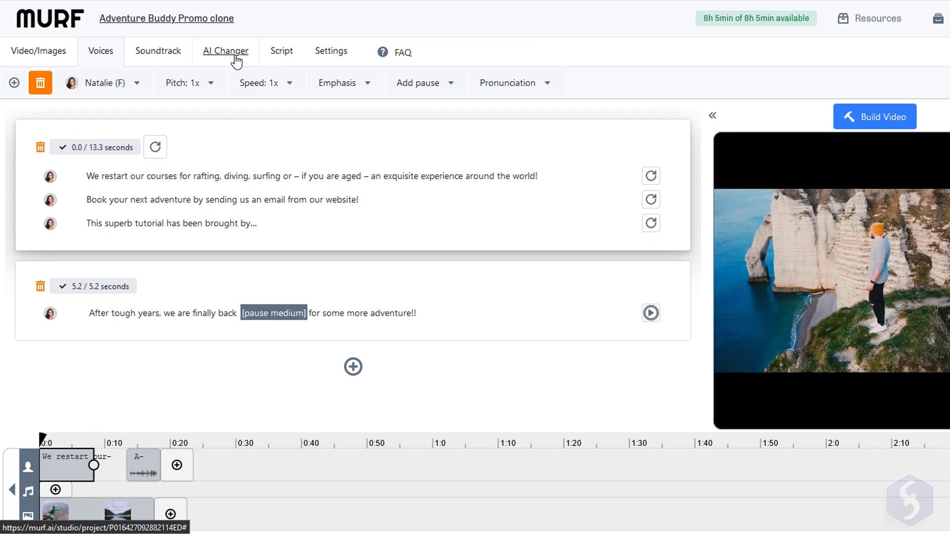
Upload a voiceover mp3 in AI Changer and transcribe it into the 'Dear all' block
left_click(234, 56)
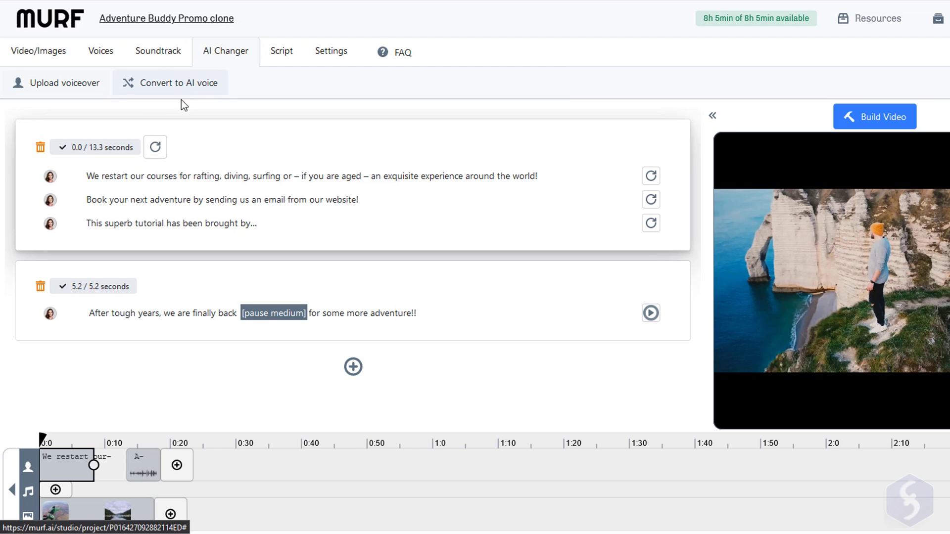
left_click(77, 90)
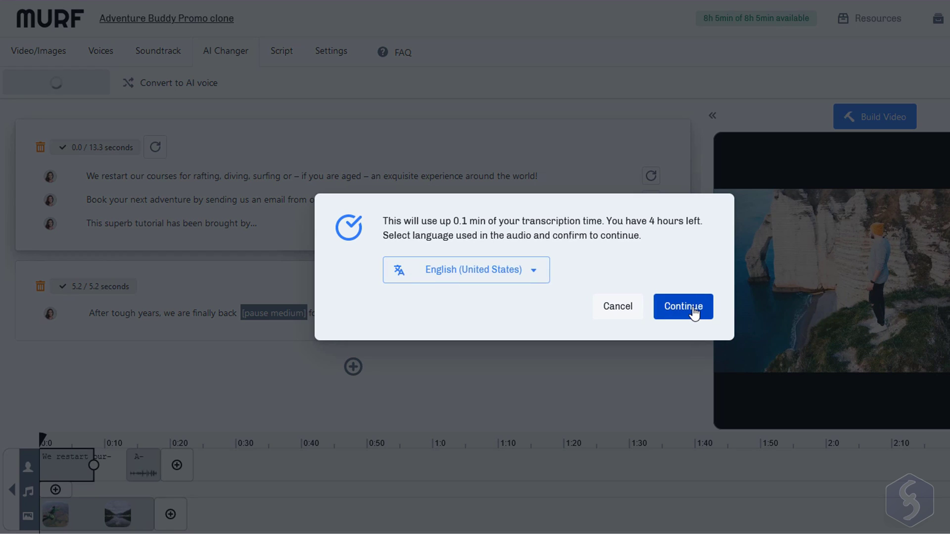
left_click(686, 309)
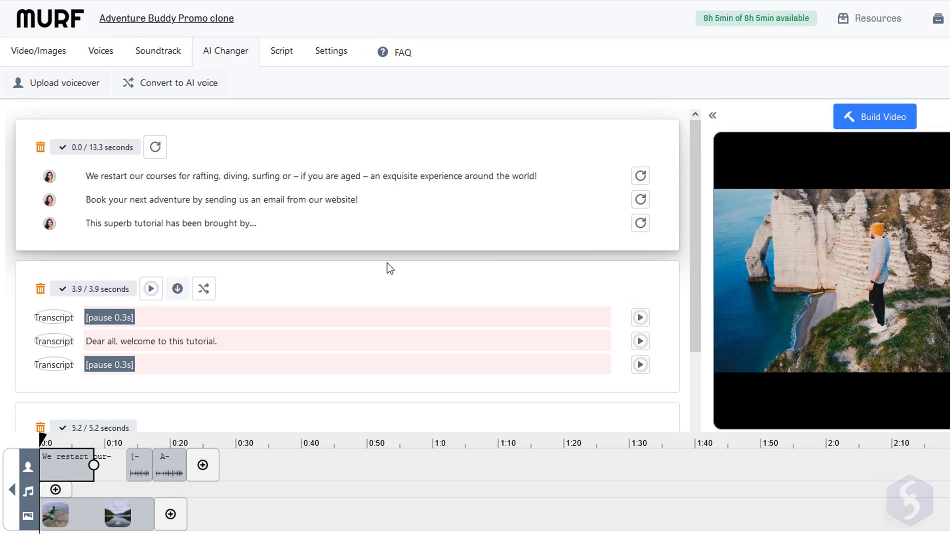
scroll(386, 263, "down", 1)
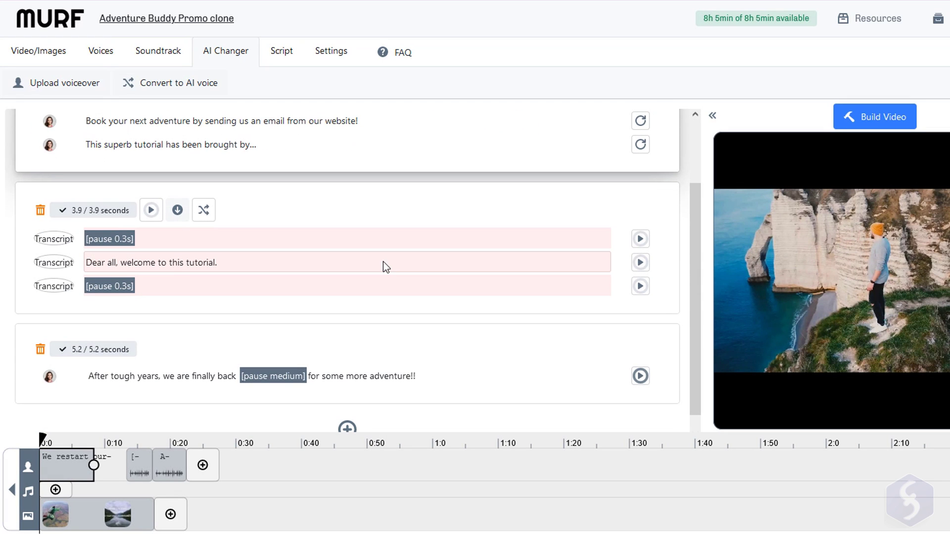
left_click(431, 262)
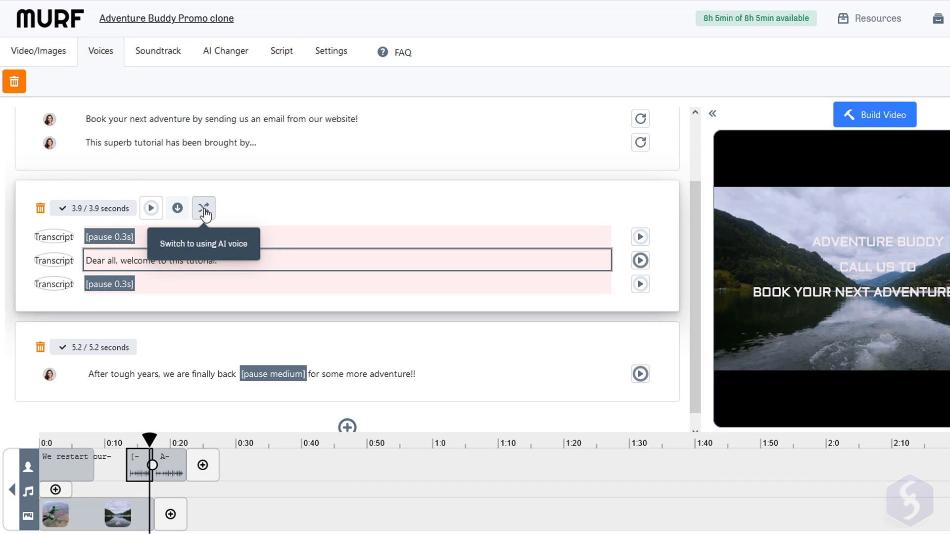
Switch the 'Dear all, welcome to this tutorial' transcript block to the AI voice Nate
left_click(203, 210)
left_click(683, 286)
left_click(641, 263)
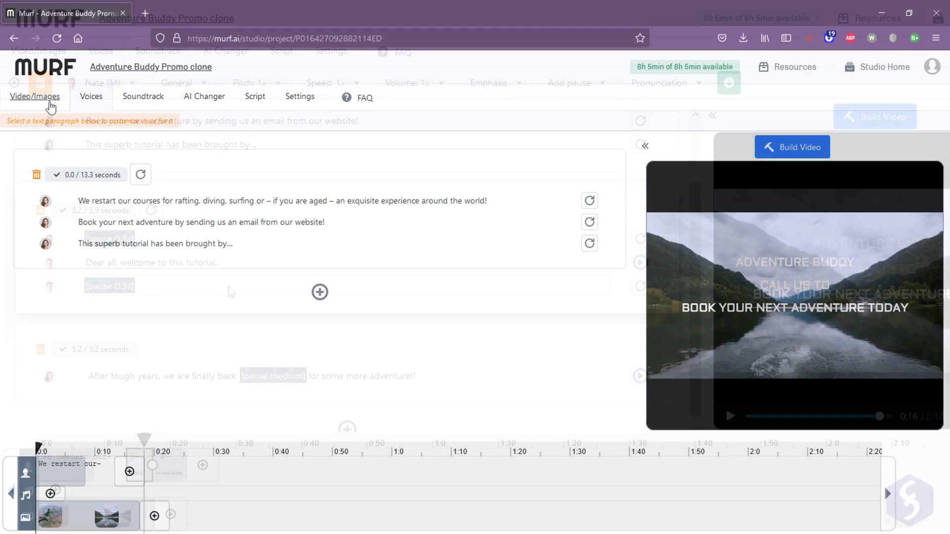
Import the purple logo clip from the pasted YouTube URL and scrub to 0:20 to see it
left_click(35, 96)
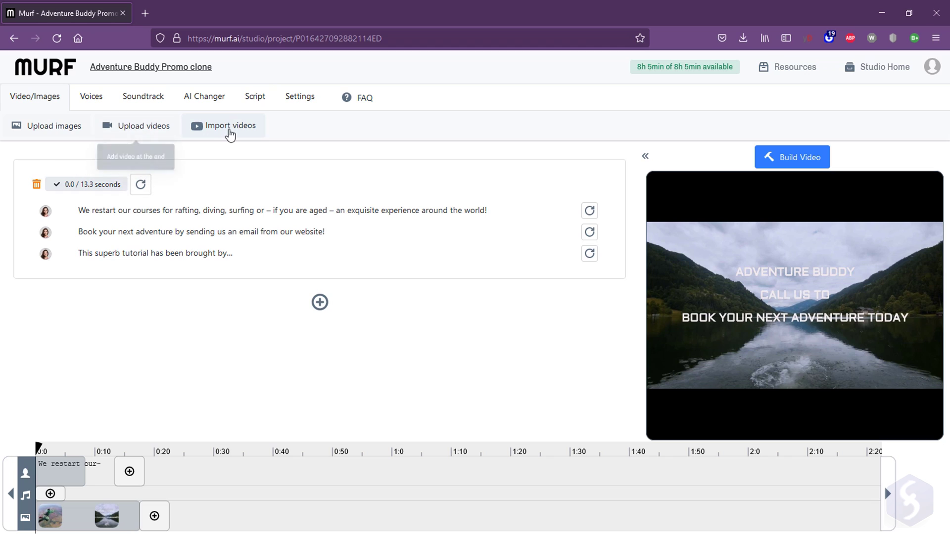
left_click(230, 128)
key("ctrl+v")
left_click(300, 183)
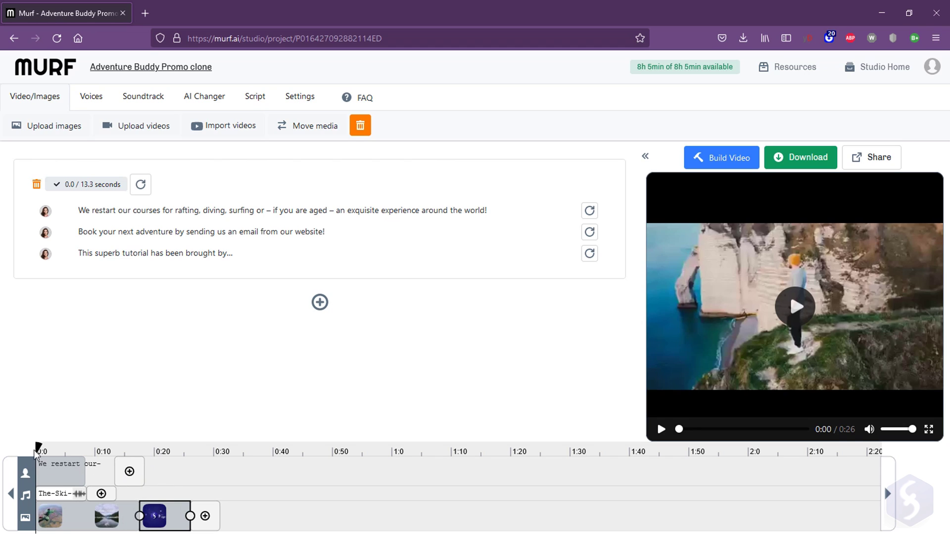
left_click_drag(39, 450, 171, 450)
Browse the soundtrack gallery and audition the West track
left_click(143, 96)
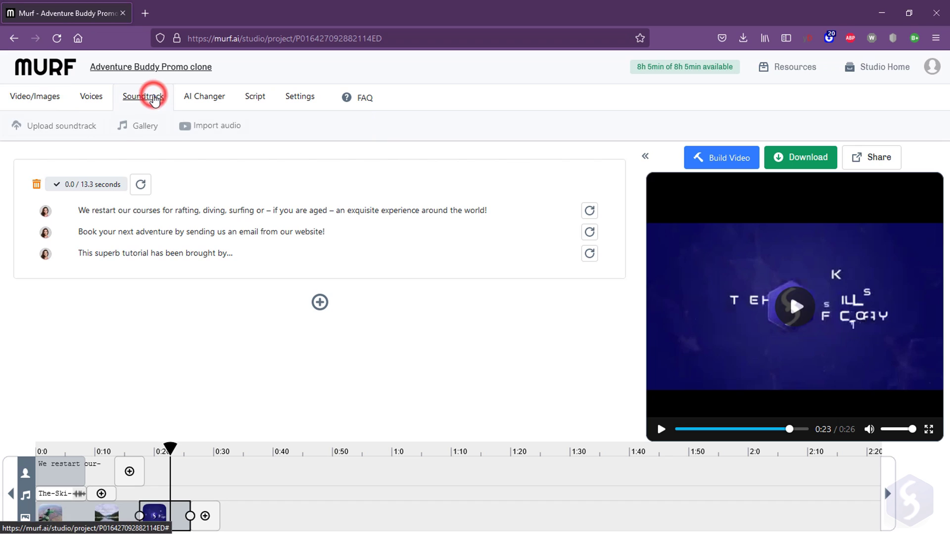
left_click(73, 131)
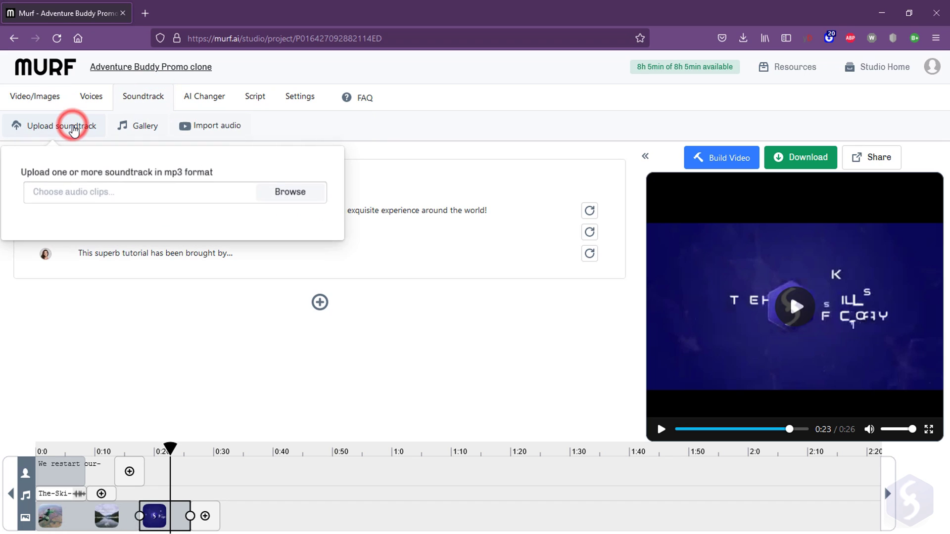
left_click(145, 128)
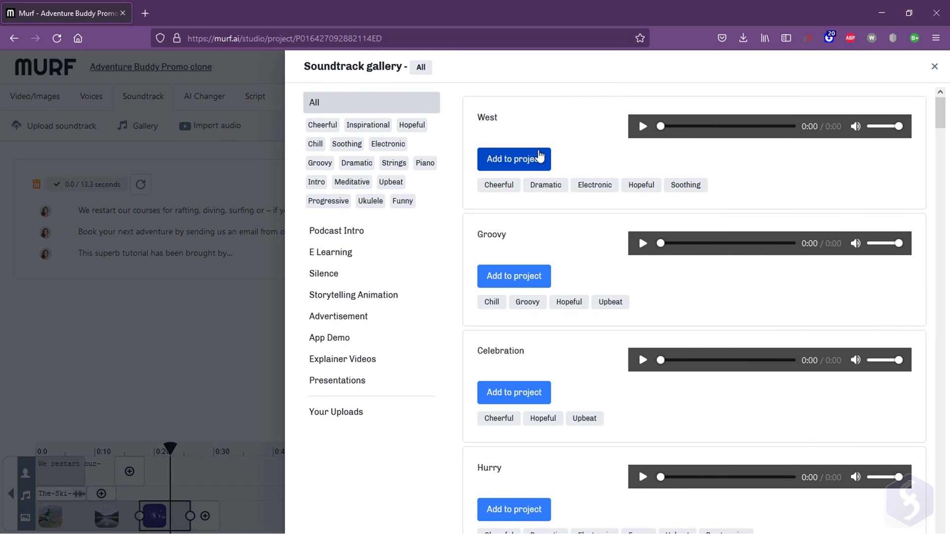
left_click(643, 127)
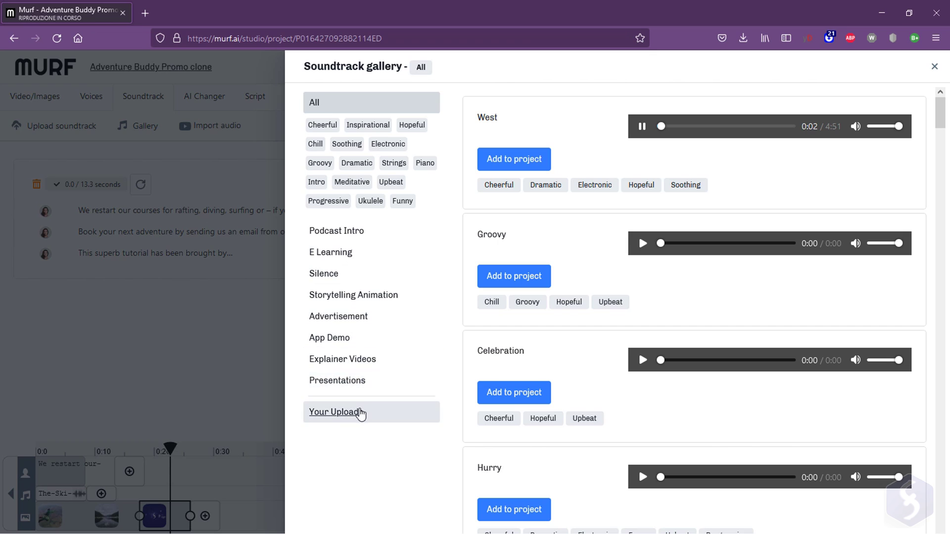
left_click(259, 171)
Check the Import audio option, then play the project preview from the start
left_click(222, 128)
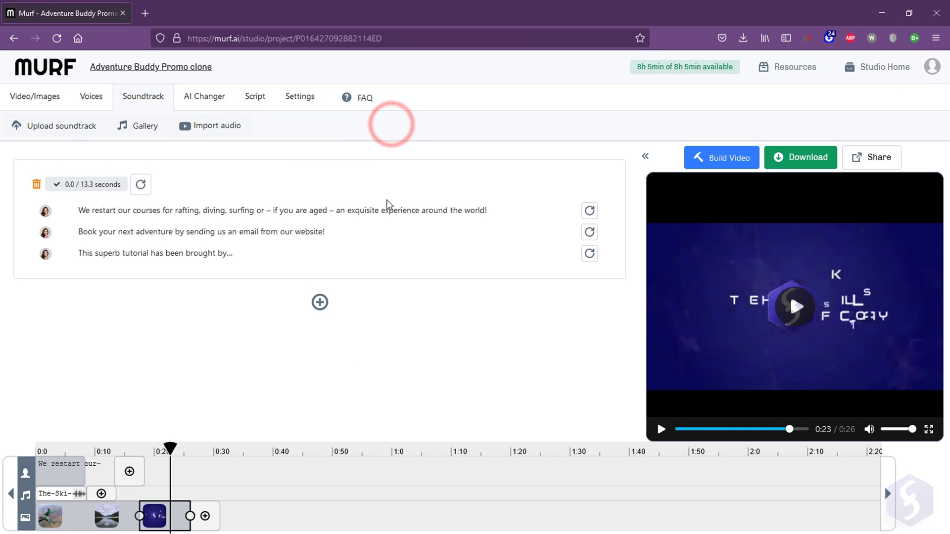
left_click(661, 429)
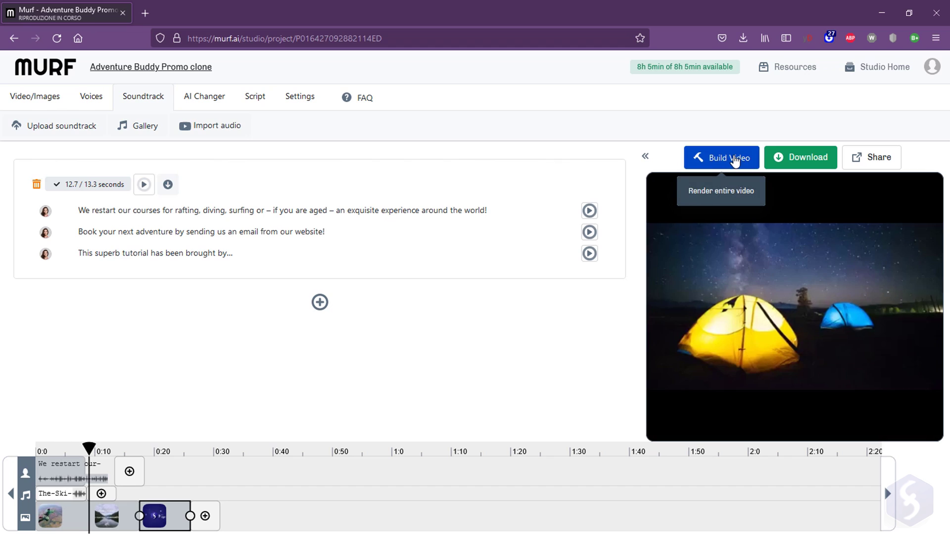
Review Audio Channel and Loudness settings and choose the YouTube 1920 x 1080 video size
left_click(735, 161)
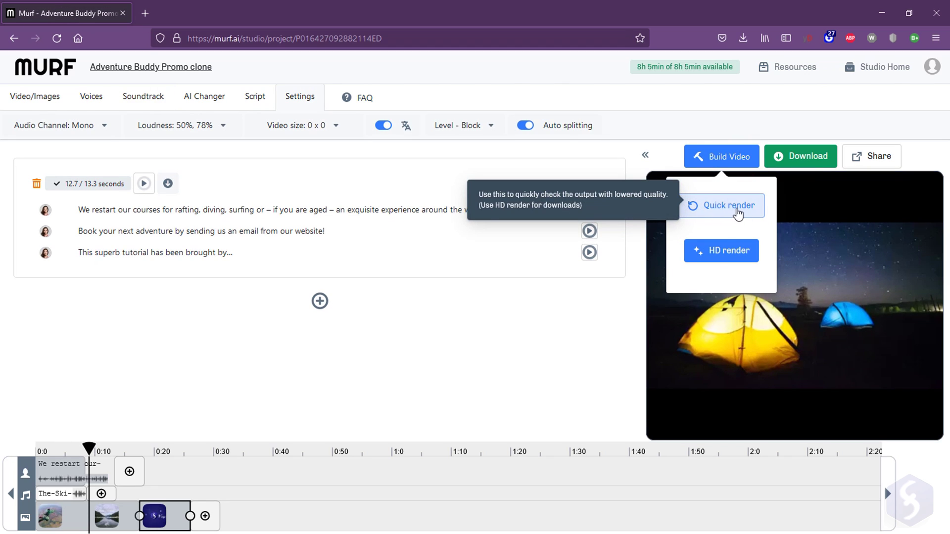
left_click(311, 104)
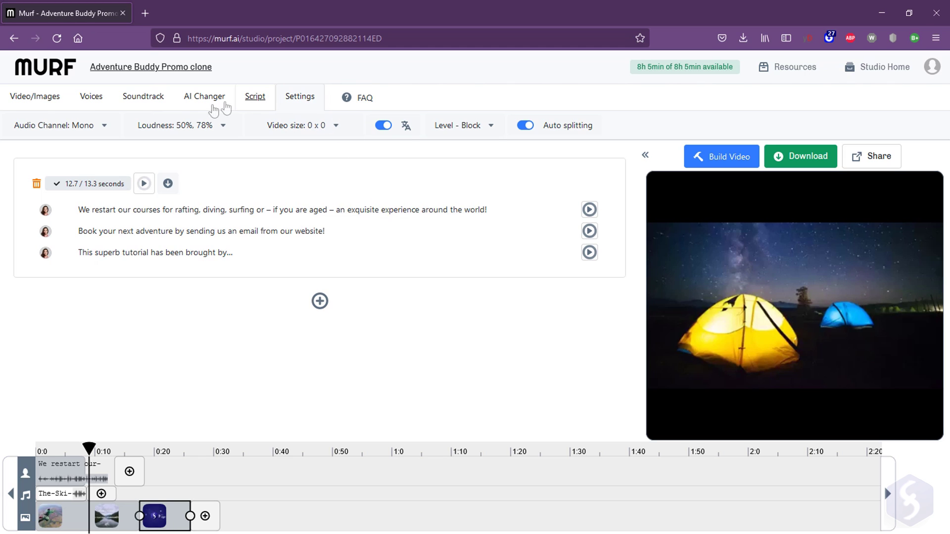
left_click(105, 127)
left_click(206, 128)
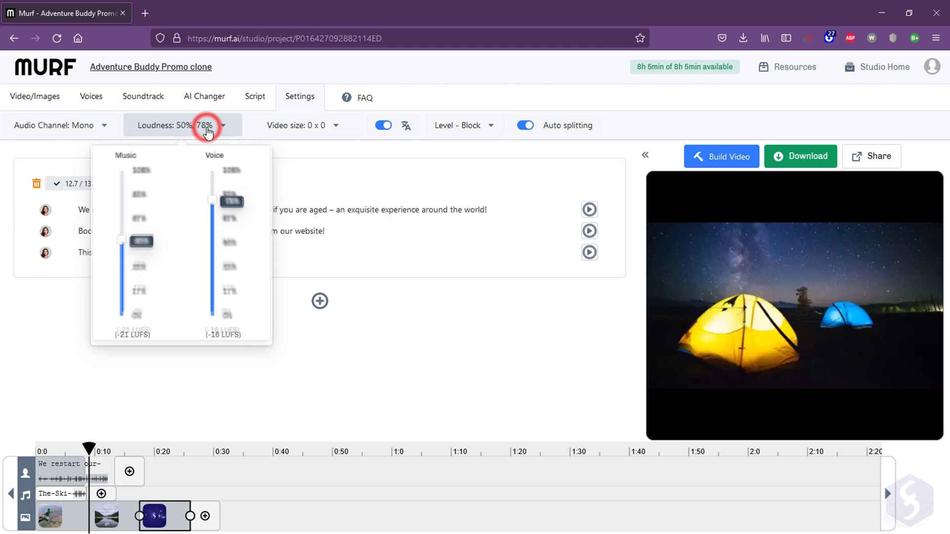
left_click(338, 127)
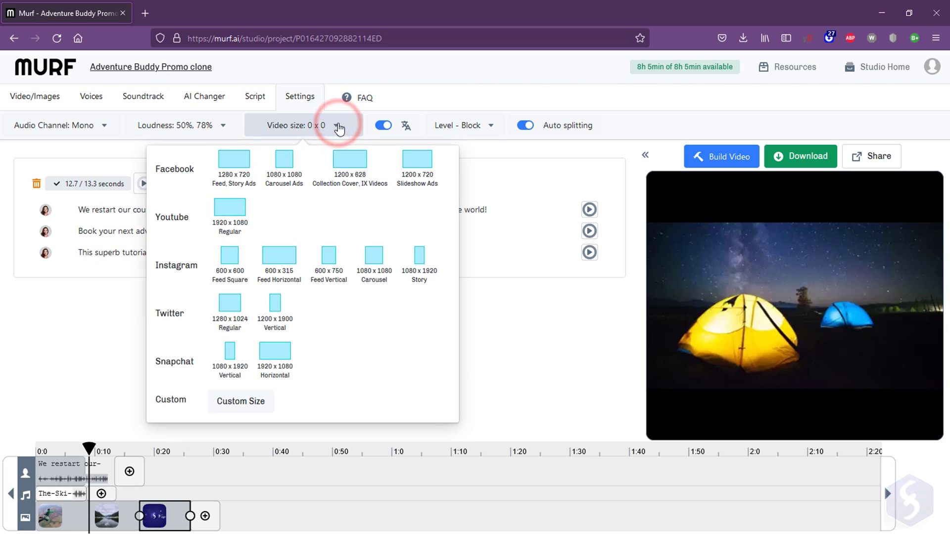
left_click(295, 134)
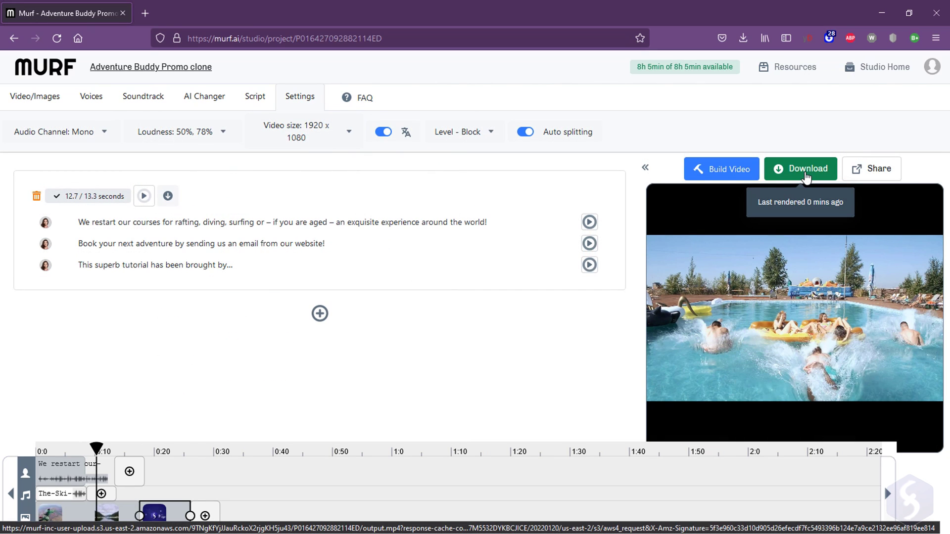
left_click(876, 174)
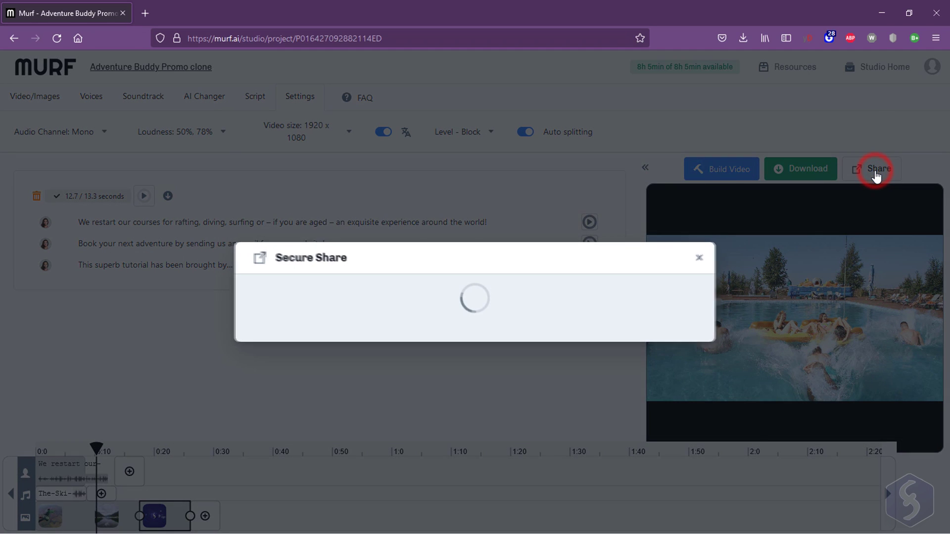
left_click(425, 261)
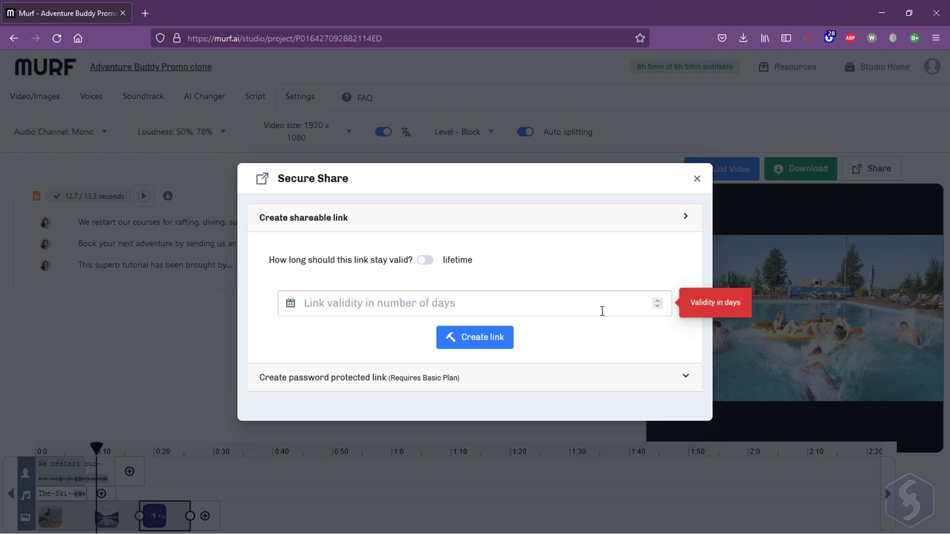
key("Escape")
left_click(144, 197)
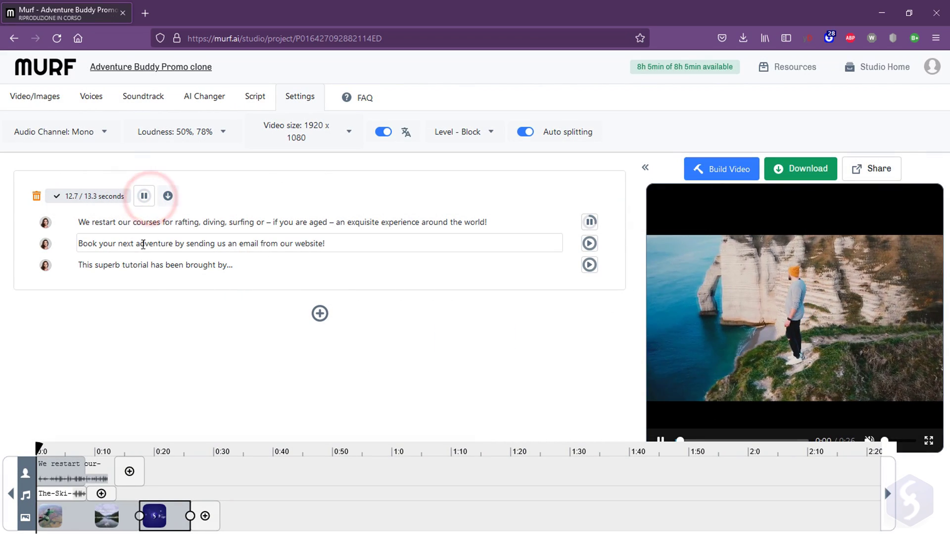